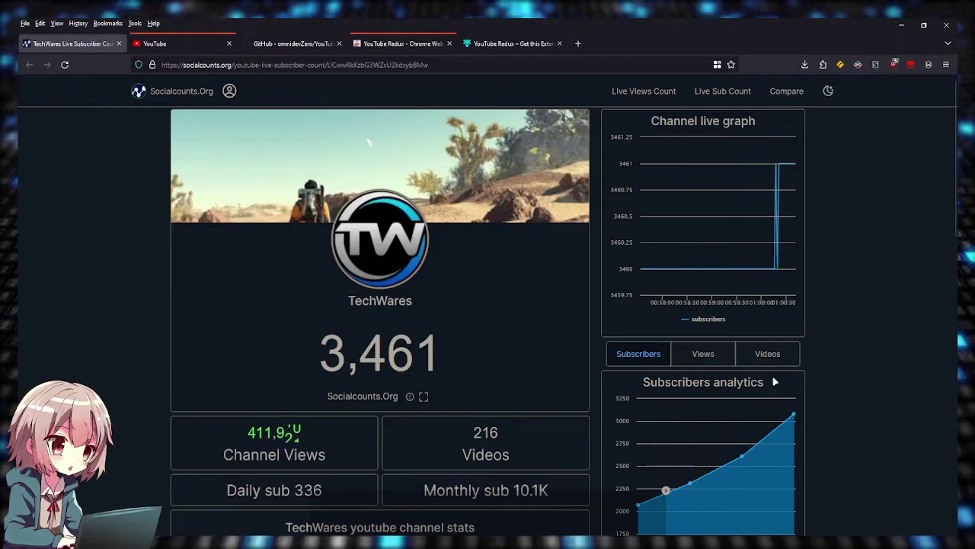
# Step: Browse the YouTube home feed, then open Trending with its Apple Event and Matthew Perry videos
pyautogui.click(205, 44)
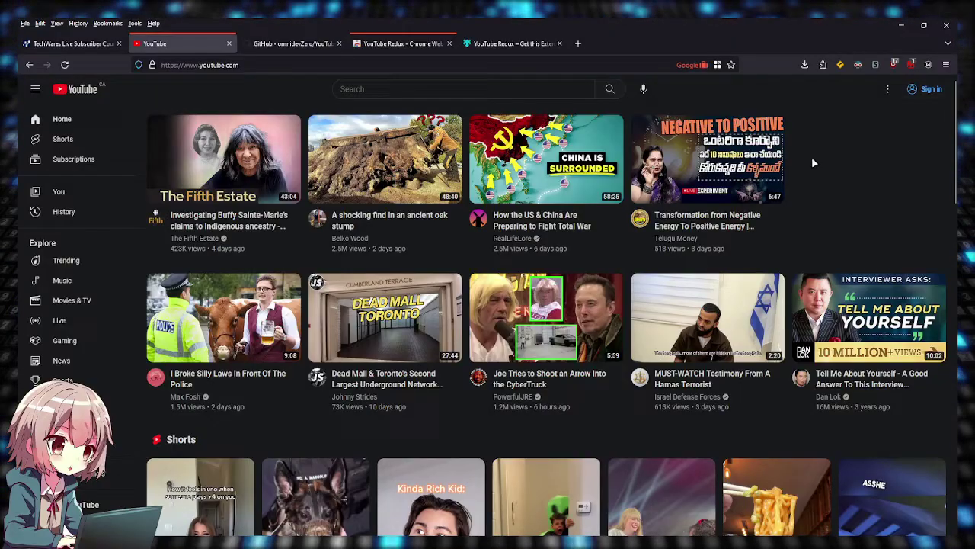
pyautogui.scroll(-2, 815, 163)
pyautogui.scroll(-2, 814, 162)
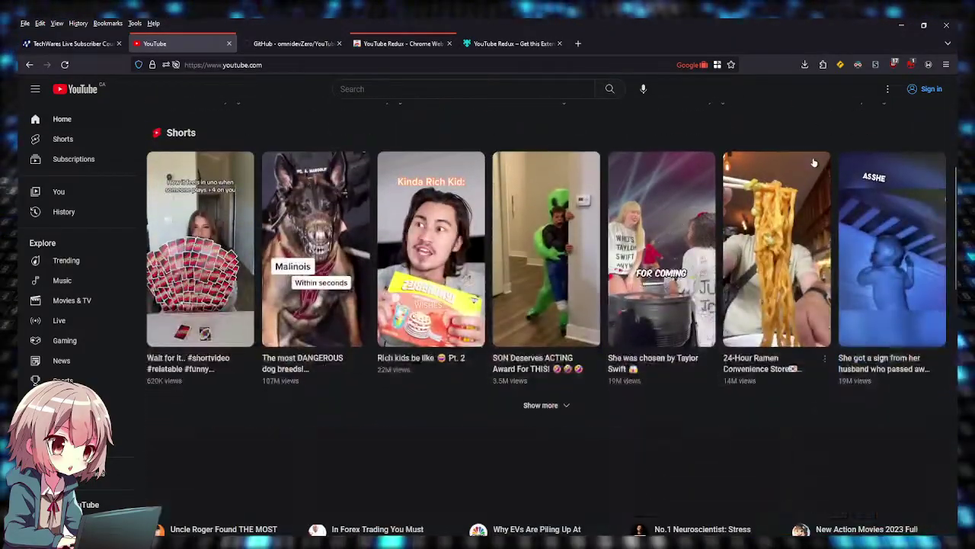
pyautogui.scroll(-1, 814, 163)
pyautogui.scroll(-1, 813, 161)
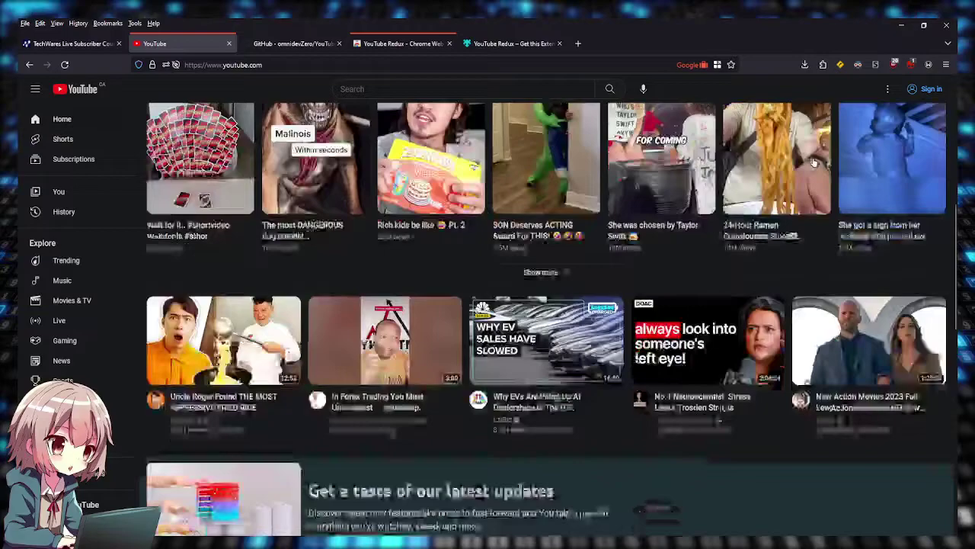
pyautogui.scroll(-2, 814, 161)
pyautogui.scroll(-2, 814, 162)
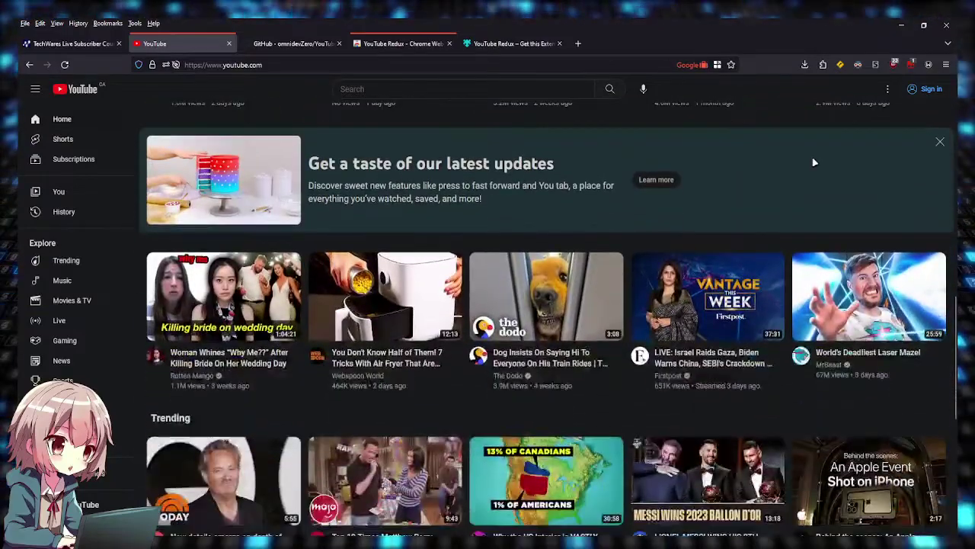
pyautogui.scroll(-1, 813, 161)
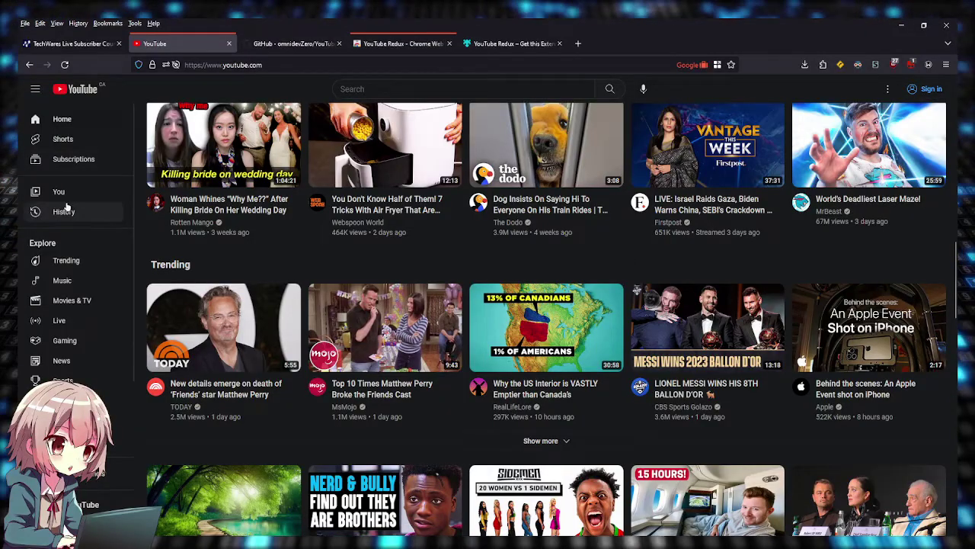
pyautogui.click(90, 265)
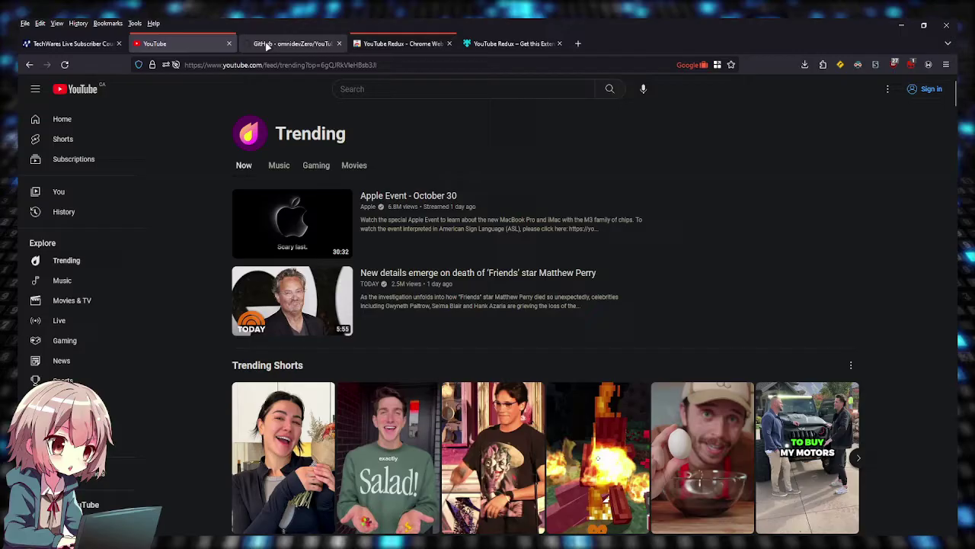
# Step: Review the YouTubeRedux GitHub repo, then view its Chrome Web Store listing (40,000 users)
pyautogui.click(266, 46)
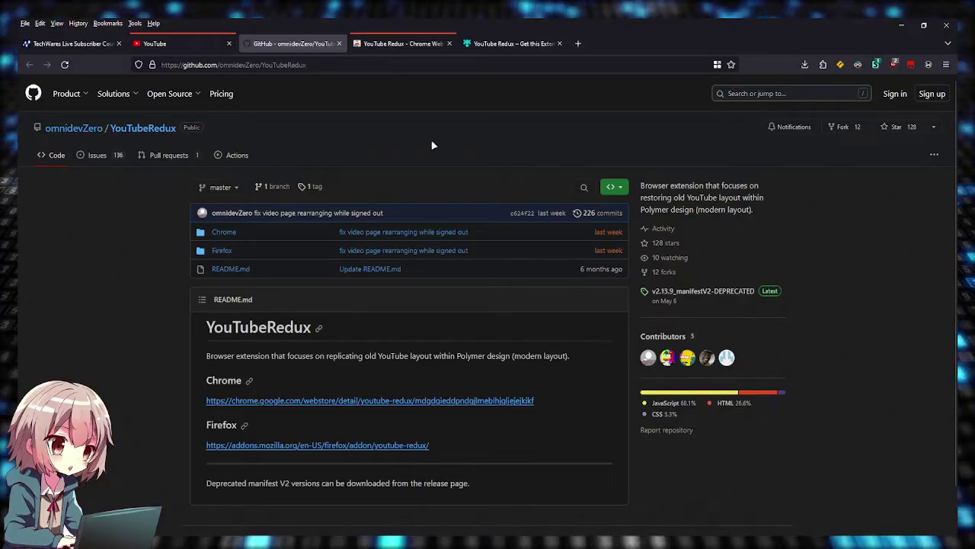
pyautogui.click(417, 42)
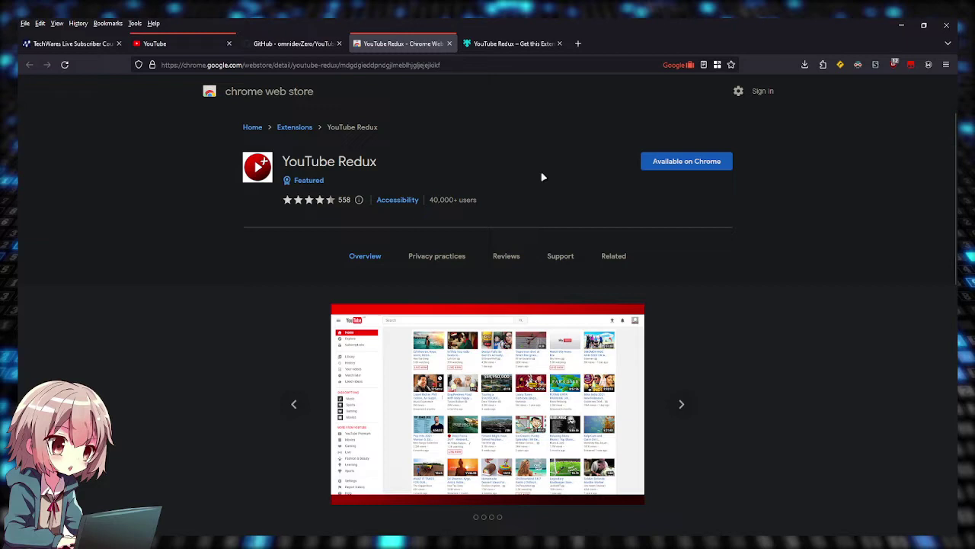
# Step: Expand YouTube Redux's Chrome Web Store feature list, then move to its Firefox add-on page
pyautogui.moveTo(334, 181); pyautogui.dragTo(288, 162)
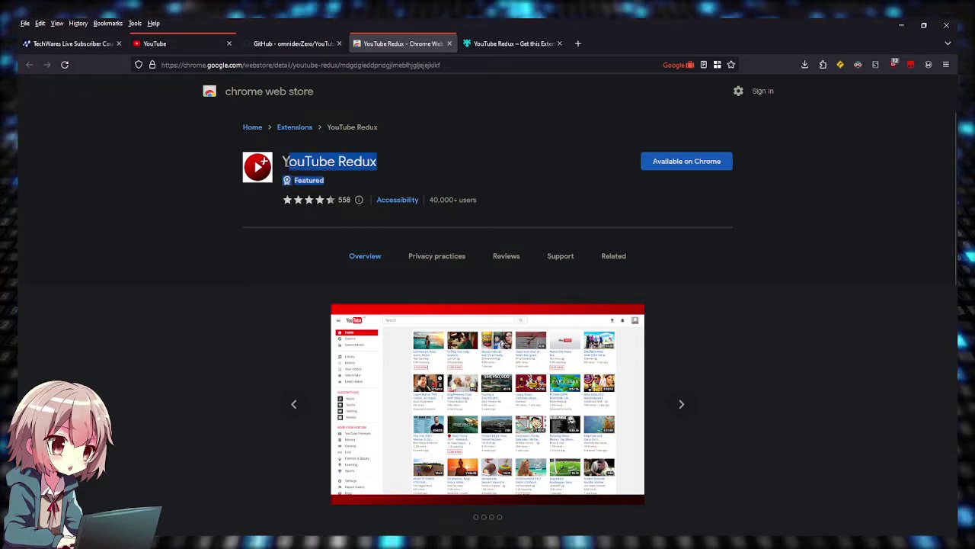
pyautogui.click(282, 161)
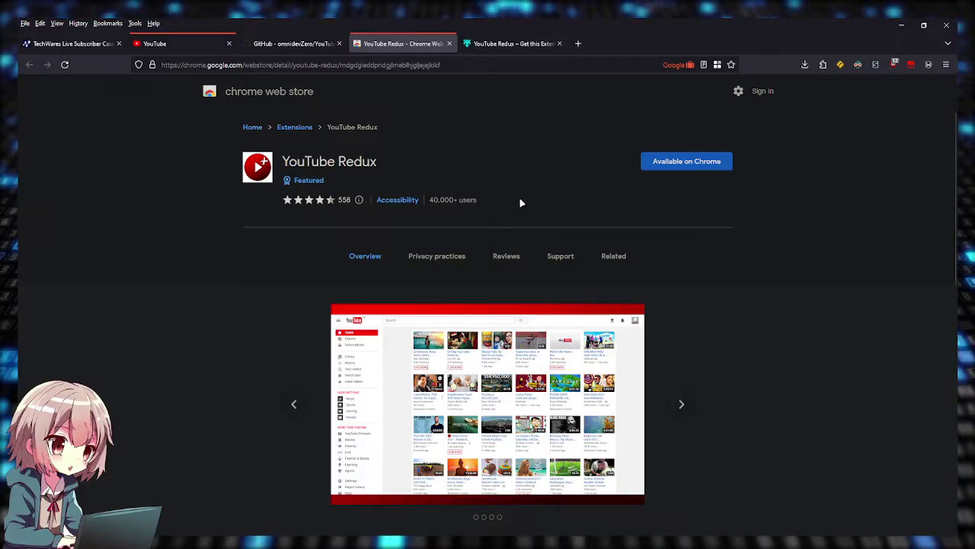
pyautogui.scroll(-3, 745, 257)
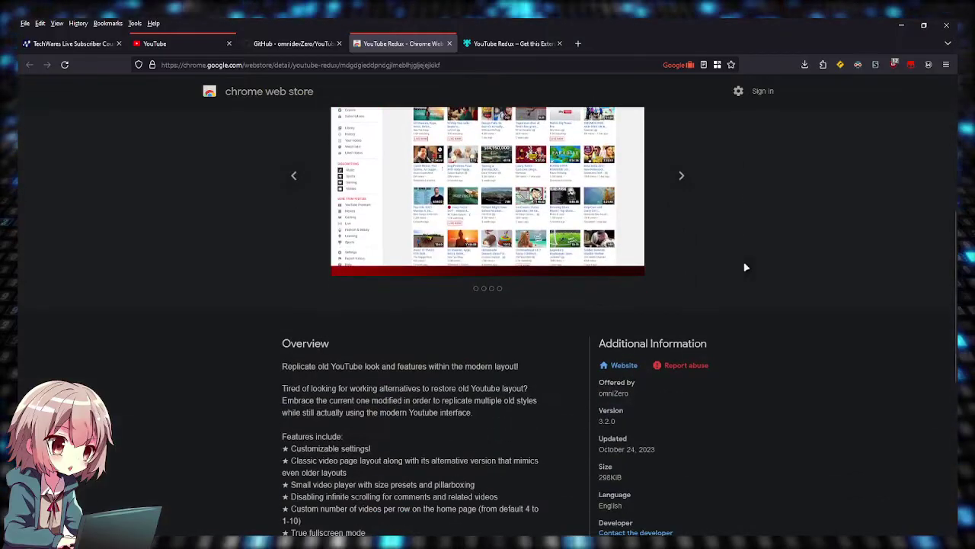
pyautogui.scroll(-2, 746, 267)
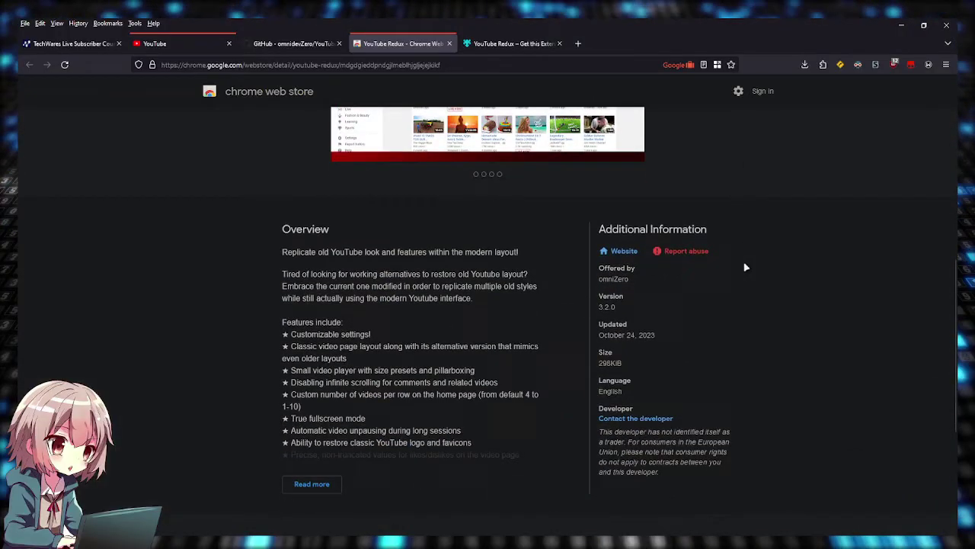
pyautogui.click(310, 484)
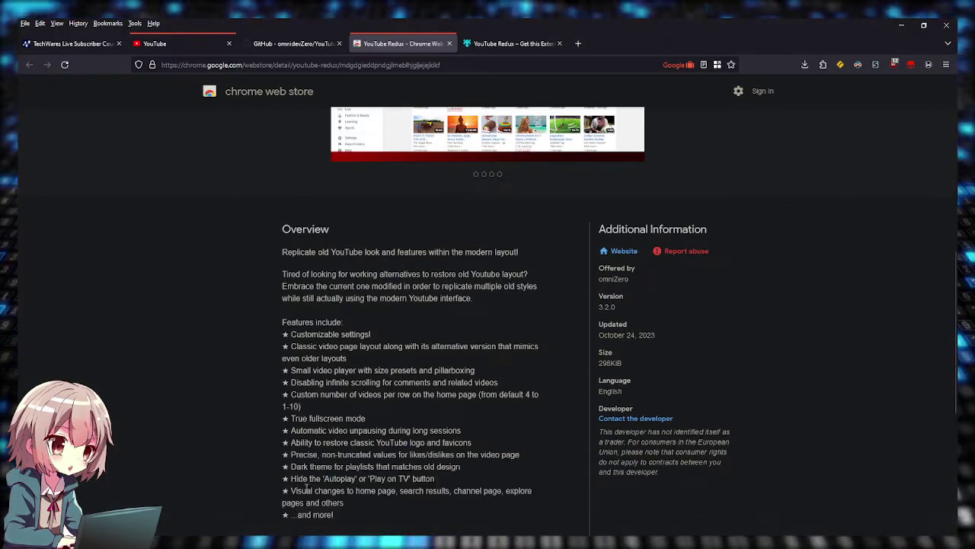
pyautogui.scroll(-2, 305, 488)
pyautogui.scroll(1, 285, 213)
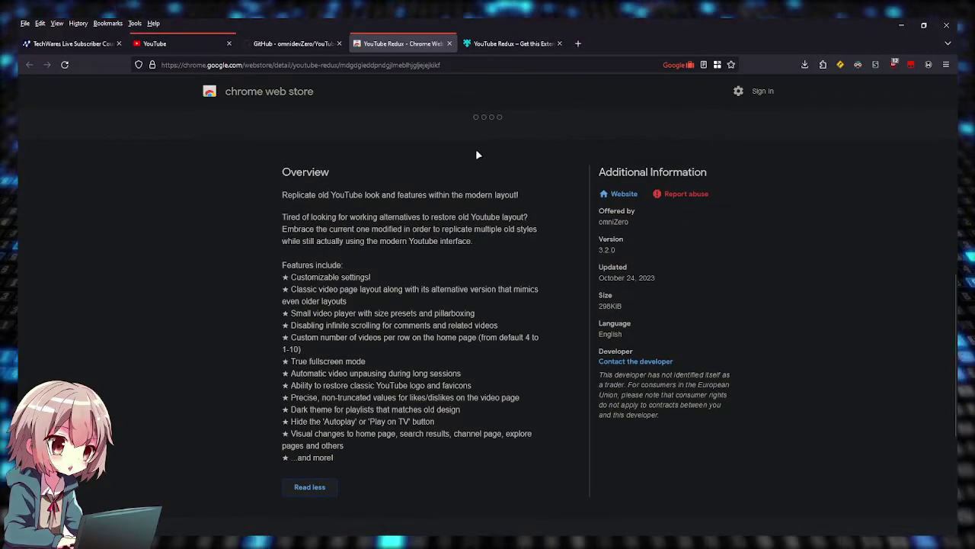
pyautogui.hotkey('ctrl', 'Tab')
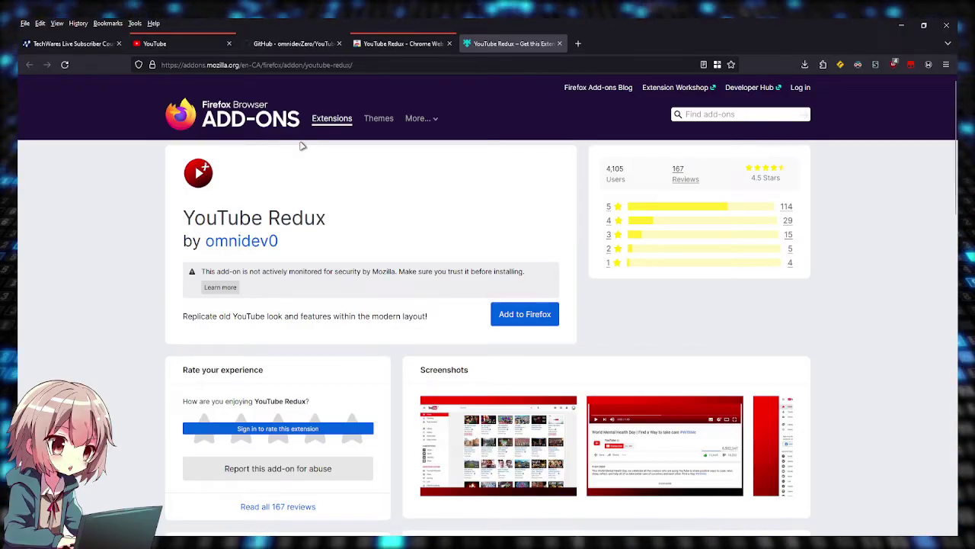
# Step: Zoom the YouTube Redux add-on page to 130% to read its description, then return to the top
pyautogui.scroll(-2, 433, 180)
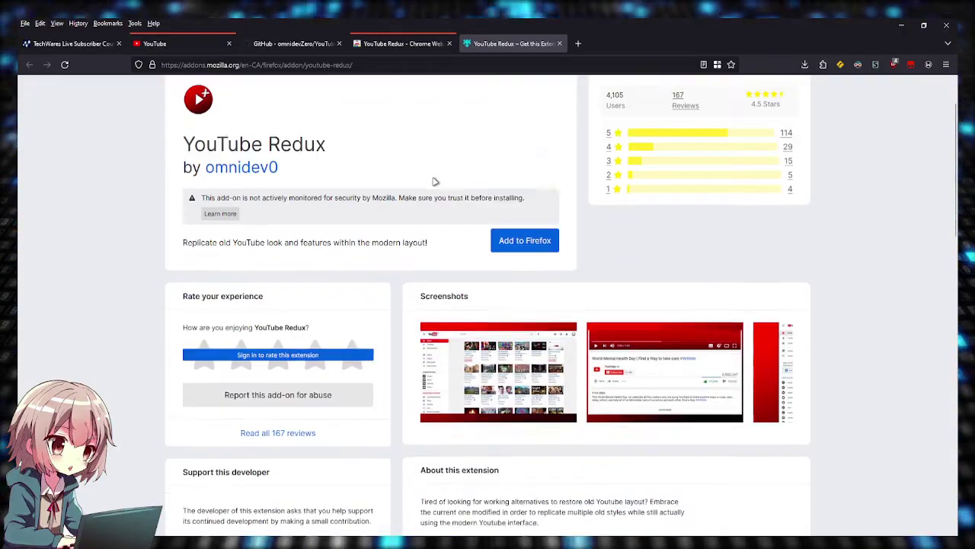
pyautogui.scroll(-2, 433, 183)
pyautogui.scroll(-3, 434, 183)
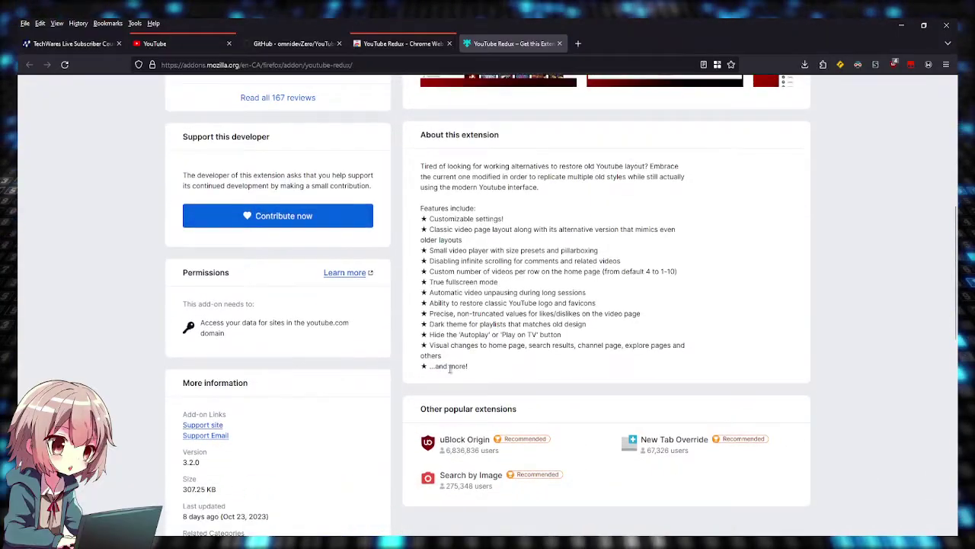
pyautogui.hotkey('ctrl', '+')
pyautogui.hotkey('ctrl', '+')
pyautogui.hotkey('ctrl', '+')
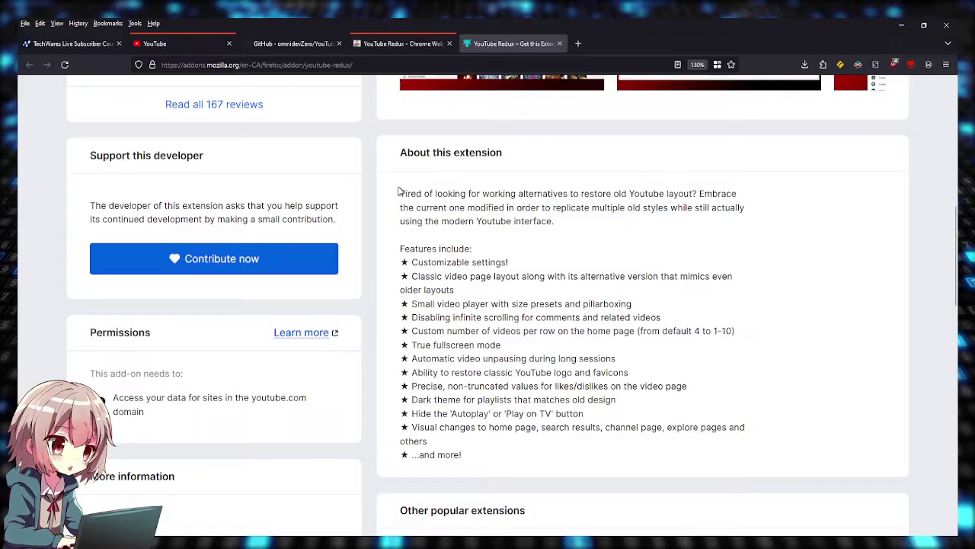
pyautogui.moveTo(398, 190); pyautogui.dragTo(582, 221)
pyautogui.click(582, 221)
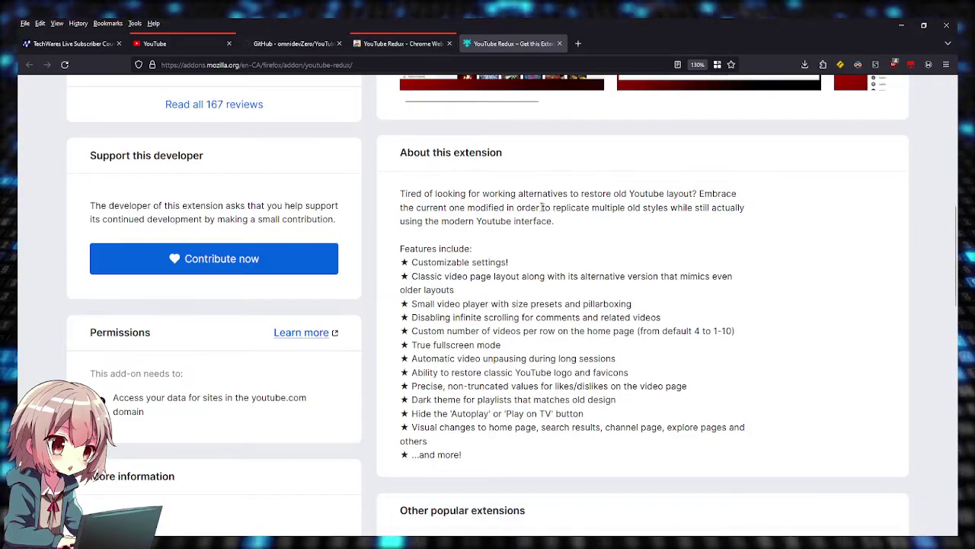
pyautogui.scroll(5, 541, 207)
pyautogui.scroll(5, 556, 236)
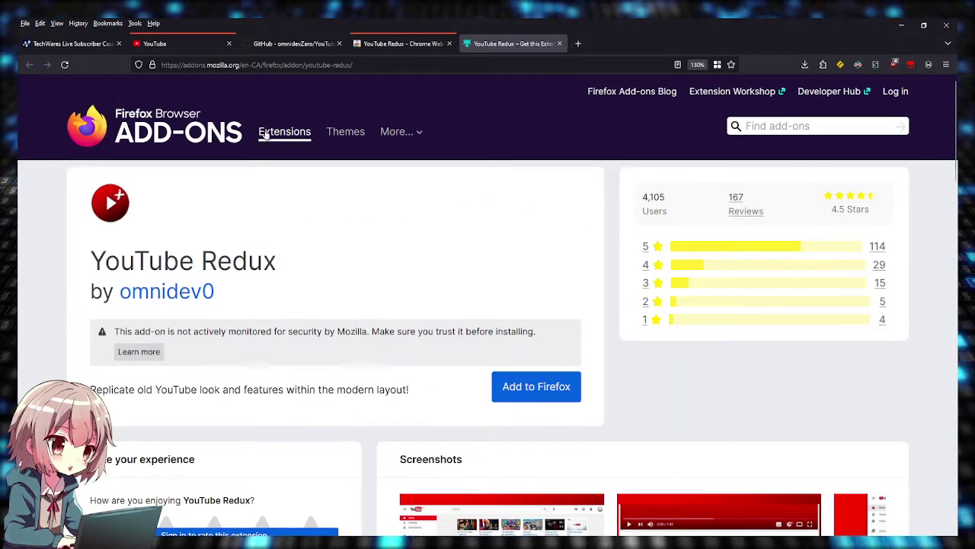
# Step: Scroll through YouTube's current Home feed, then go back to the YouTube Redux add-on tab
pyautogui.click(194, 44)
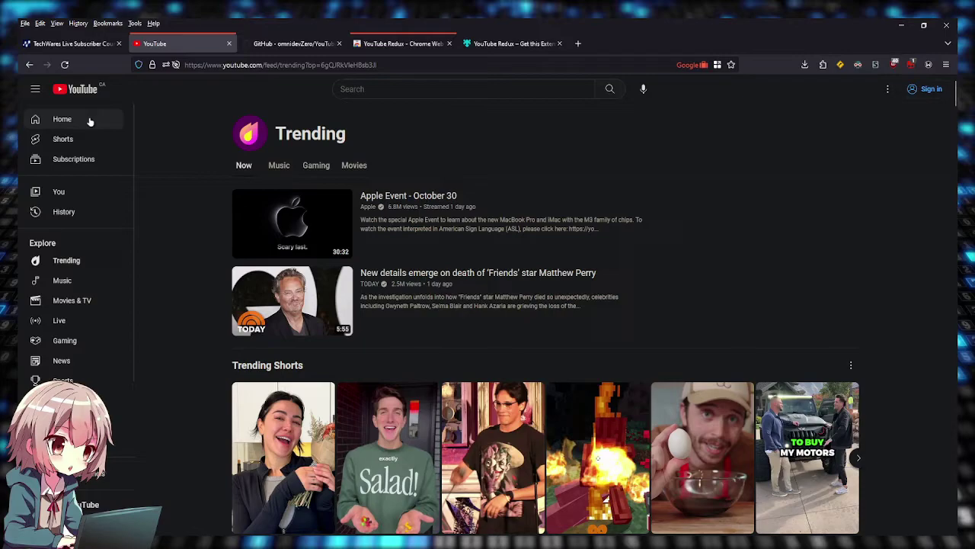
pyautogui.click(88, 119)
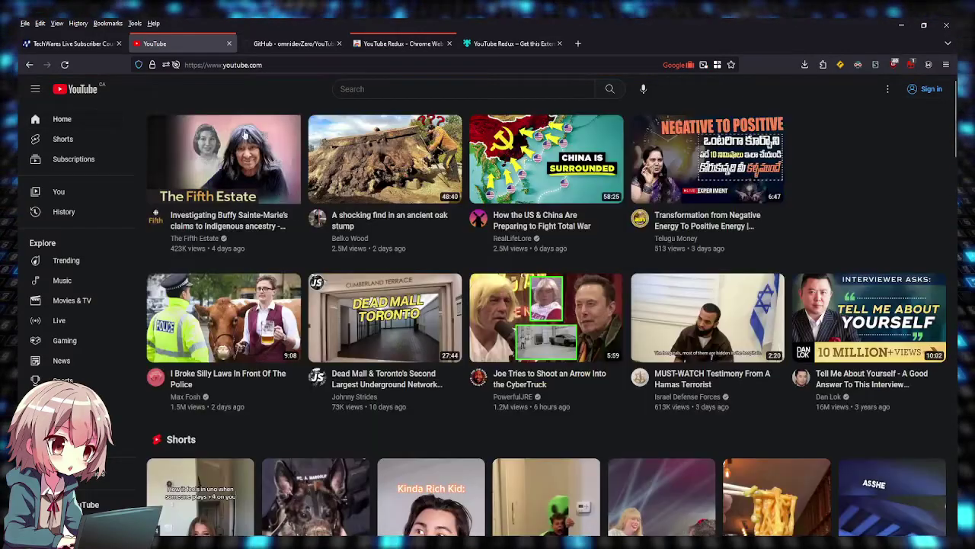
pyautogui.scroll(-3, 280, 326)
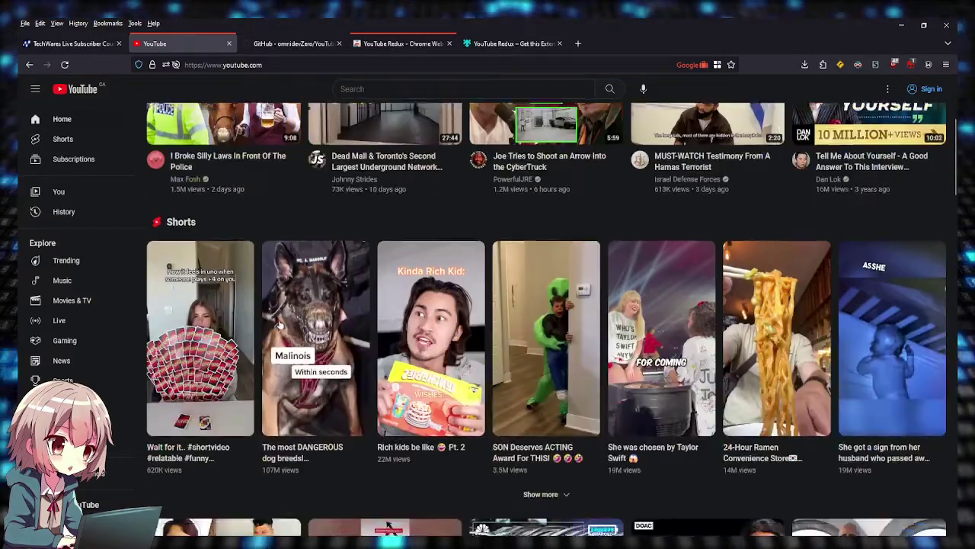
pyautogui.scroll(-5, 280, 326)
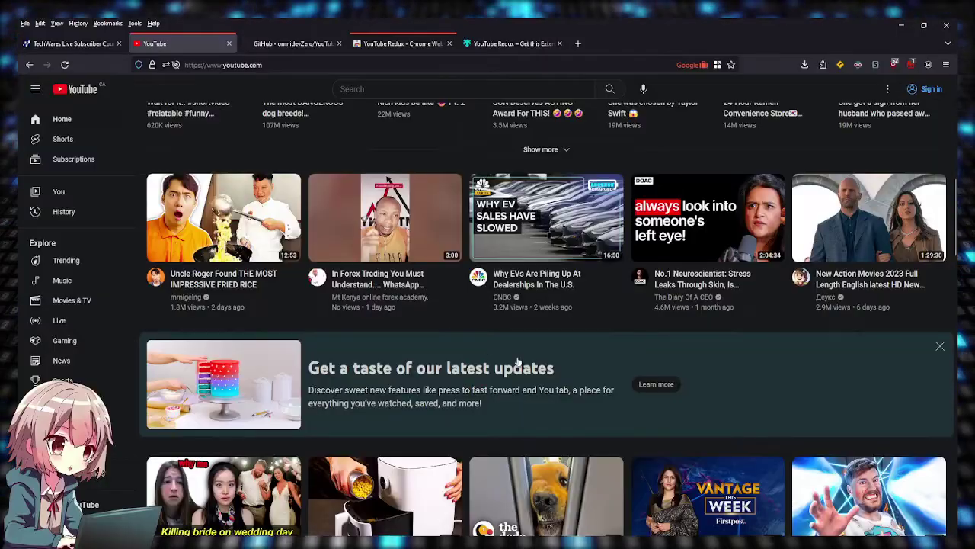
pyautogui.scroll(-2, 517, 362)
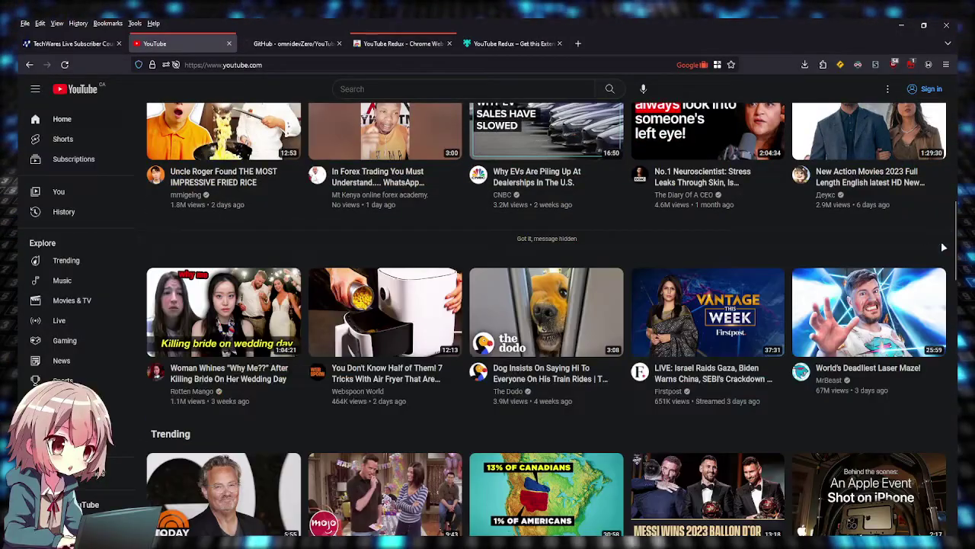
pyautogui.scroll(-5, 943, 246)
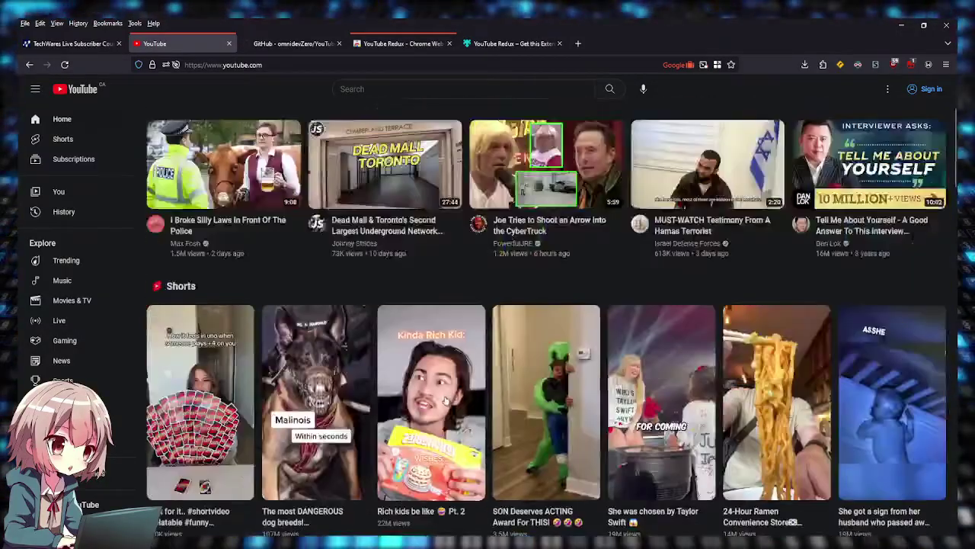
pyautogui.scroll(3, 446, 400)
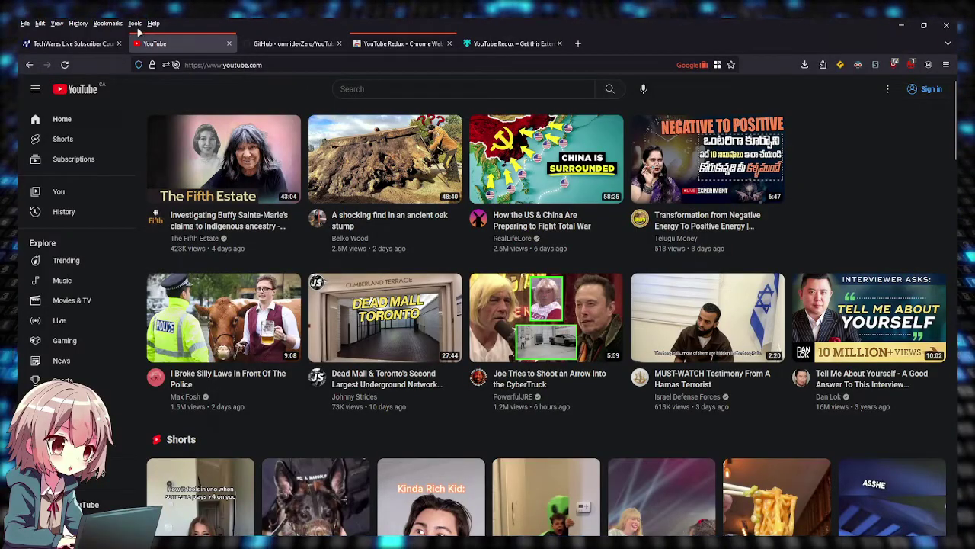
pyautogui.click(479, 43)
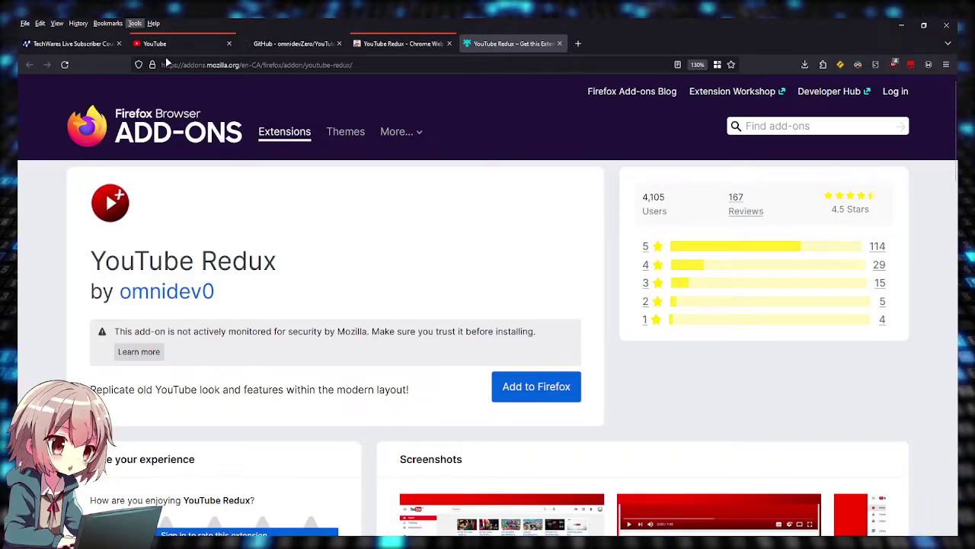
# Step: Open the Add-ons Manager and scroll down to the disabled extensions
pyautogui.hotkey('ctrl', 'shift', 'a')
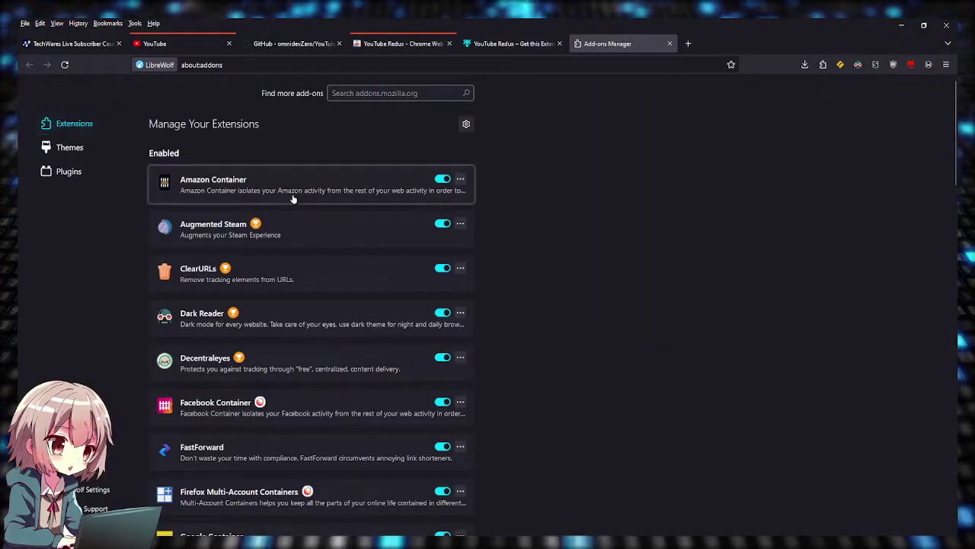
pyautogui.scroll(-2, 374, 268)
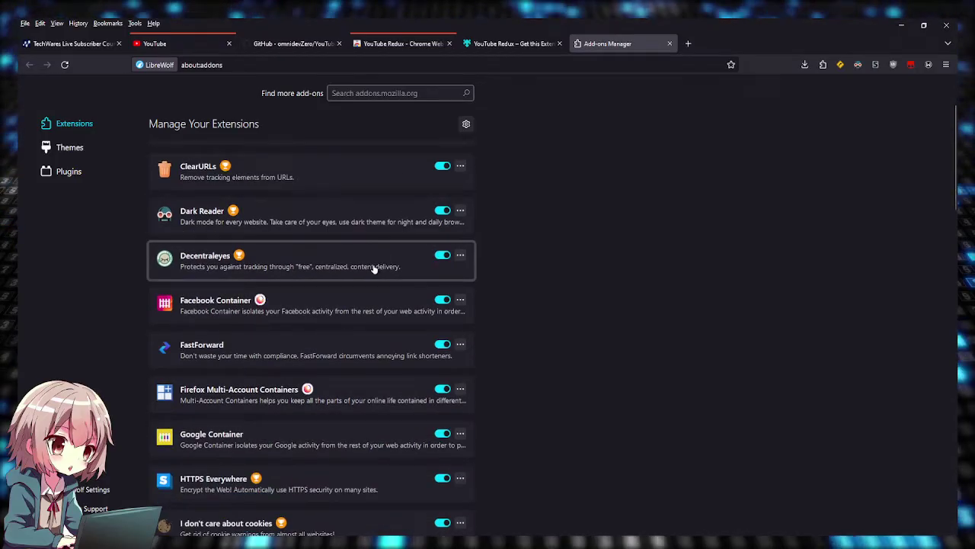
pyautogui.scroll(-2, 374, 268)
pyautogui.scroll(-3, 374, 269)
pyautogui.scroll(-3, 373, 269)
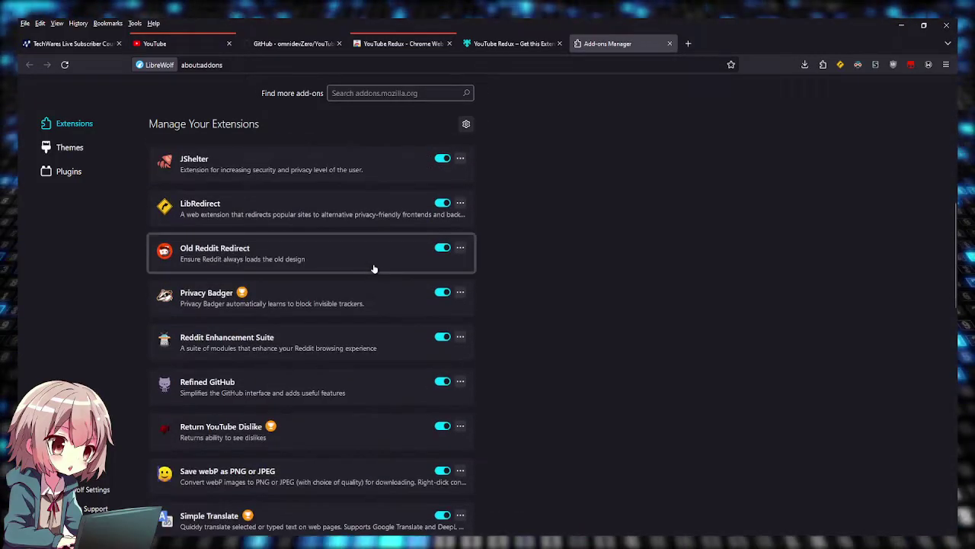
pyautogui.scroll(-2, 373, 269)
pyautogui.scroll(-4, 373, 268)
pyautogui.scroll(-4, 374, 268)
pyautogui.scroll(-2, 373, 268)
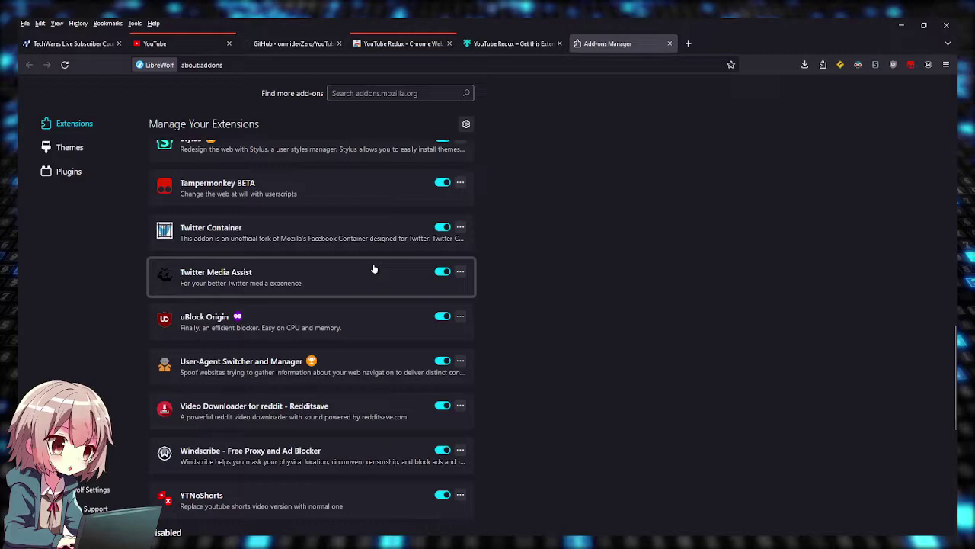
pyautogui.scroll(-3, 374, 268)
pyautogui.scroll(-2, 374, 268)
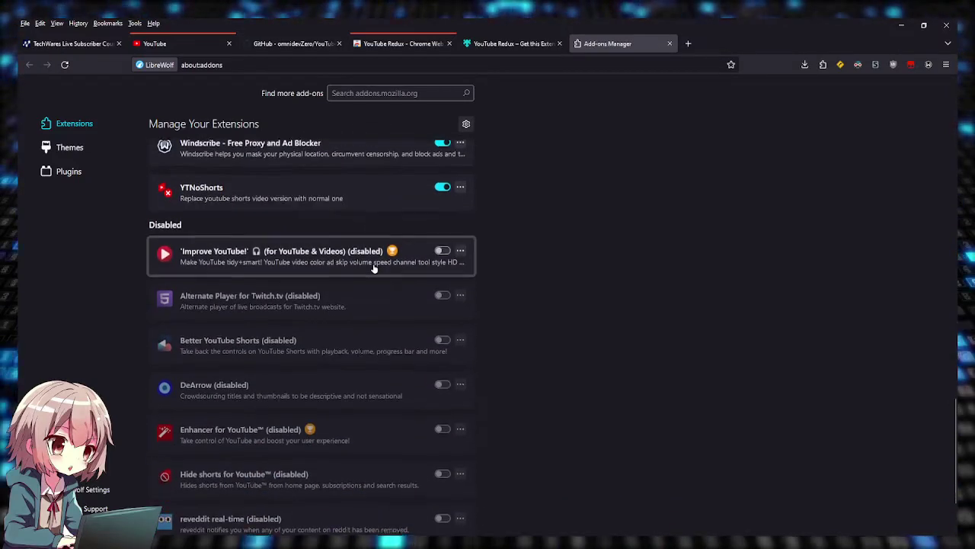
pyautogui.scroll(-1, 373, 268)
pyautogui.scroll(-1, 374, 269)
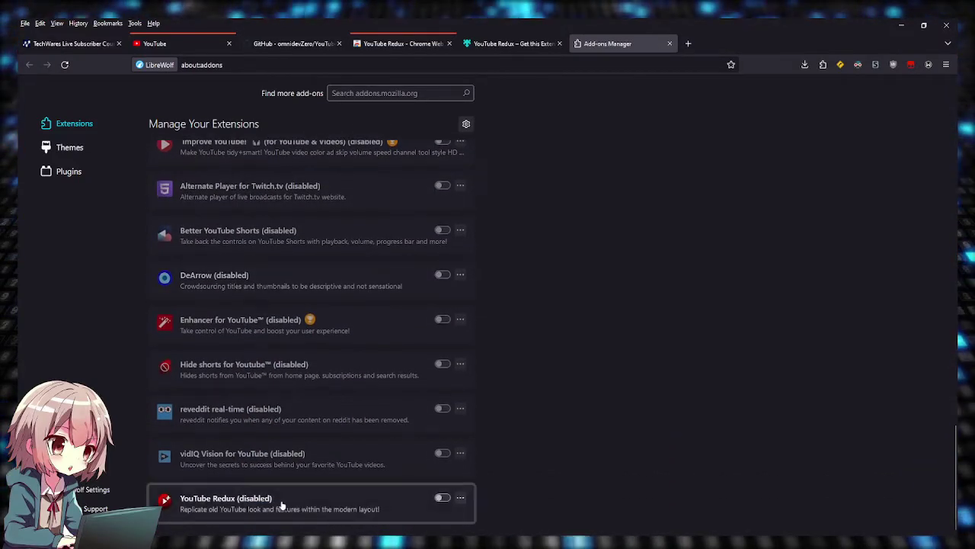
# Step: Switch the YouTube Redux extension from disabled to enabled
pyautogui.click(443, 498)
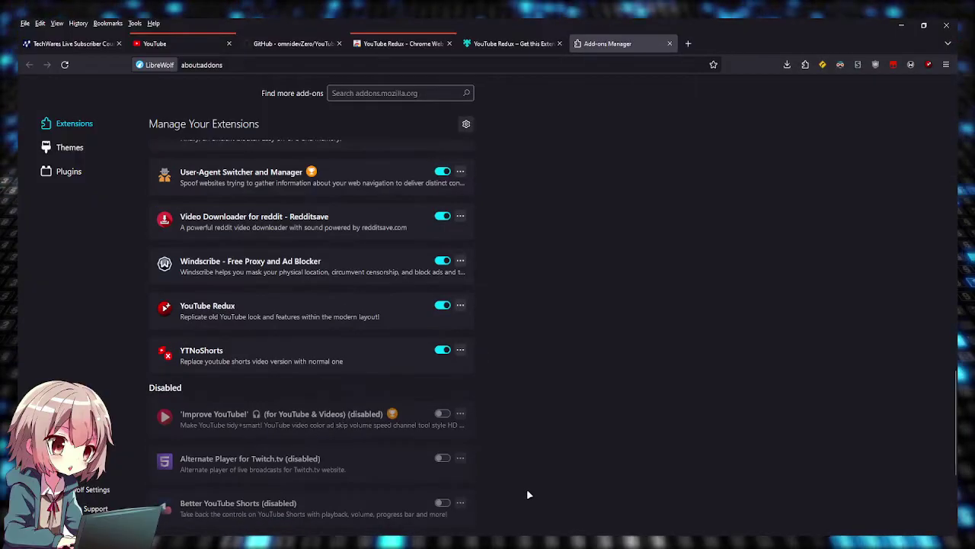
pyautogui.scroll(5, 534, 425)
pyautogui.scroll(1, 533, 420)
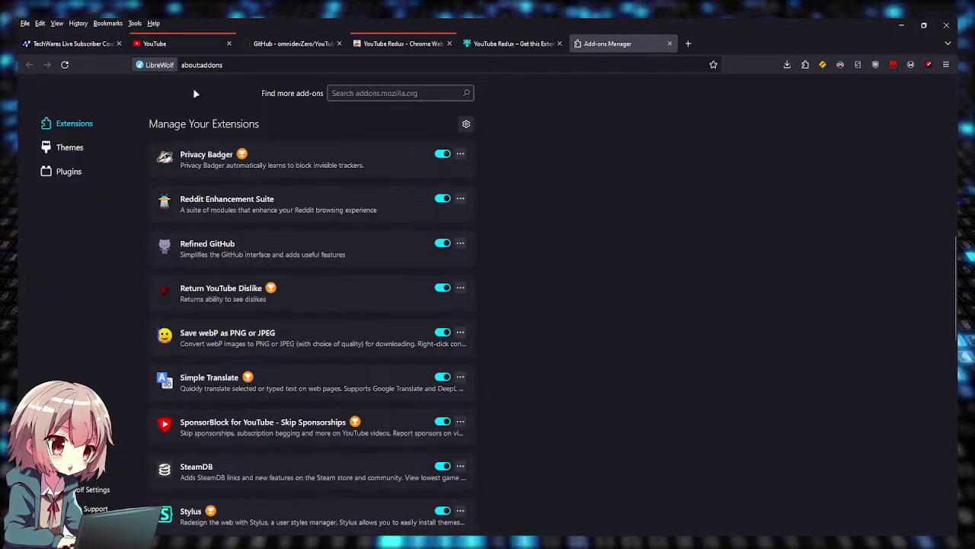
# Step: Reload YouTube into the classic layout, set Appearance to Light theme, and zoom in
pyautogui.click(181, 45)
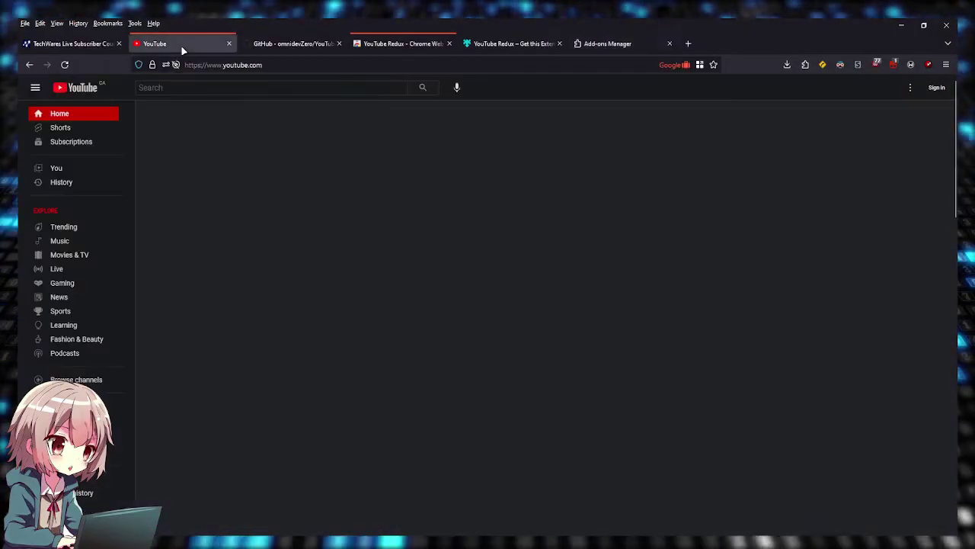
pyautogui.click(65, 65)
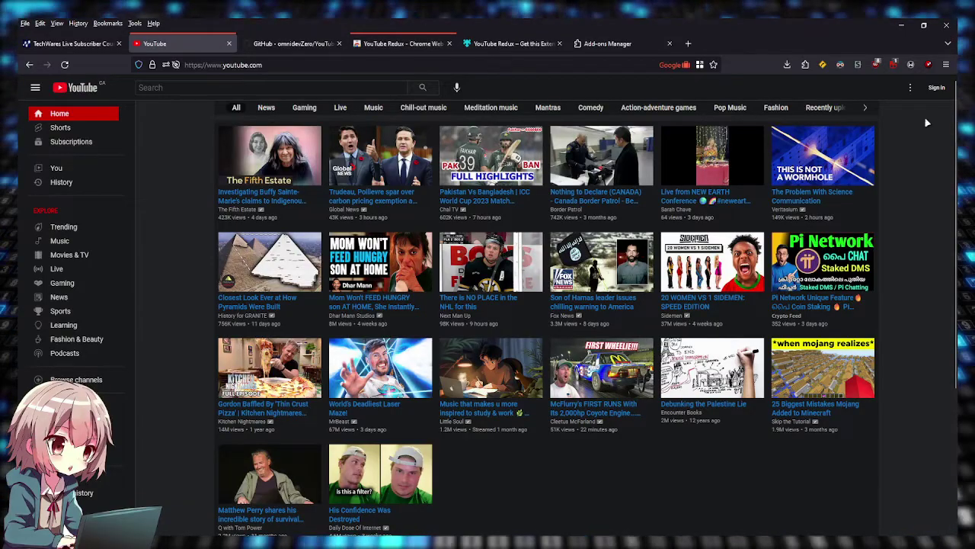
pyautogui.click(910, 88)
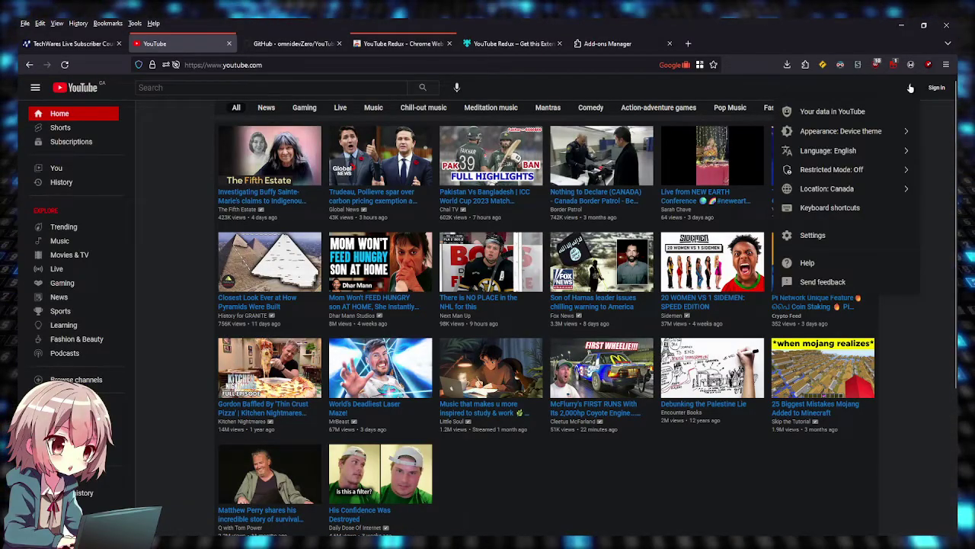
pyautogui.click(851, 134)
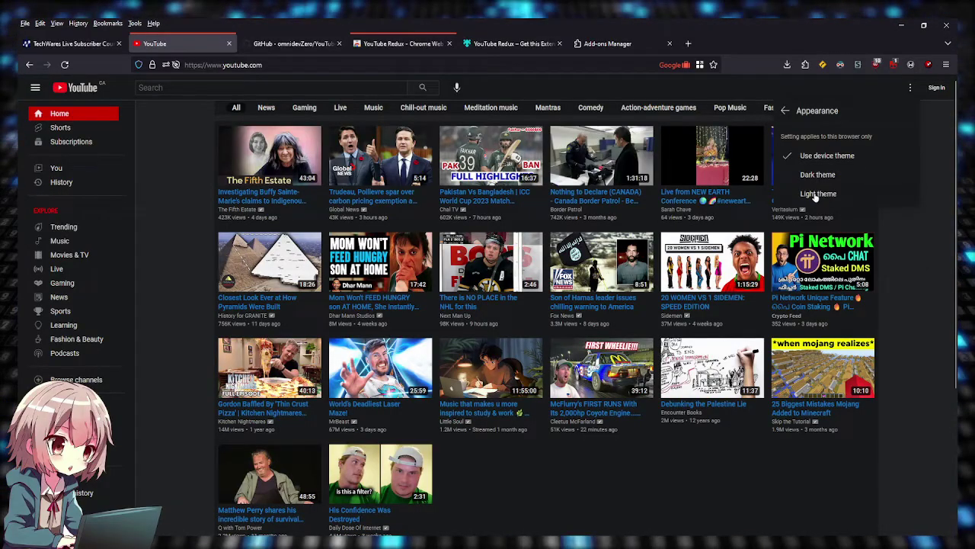
pyautogui.click(821, 194)
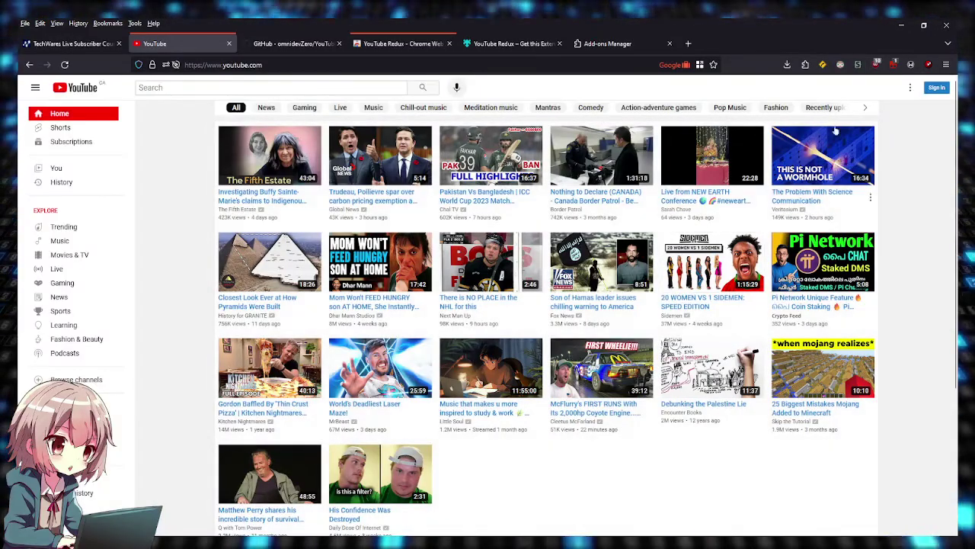
pyautogui.hotkey('ctrl', '+')
pyautogui.hotkey('ctrl', '+')
pyautogui.hotkey('ctrl', '+')
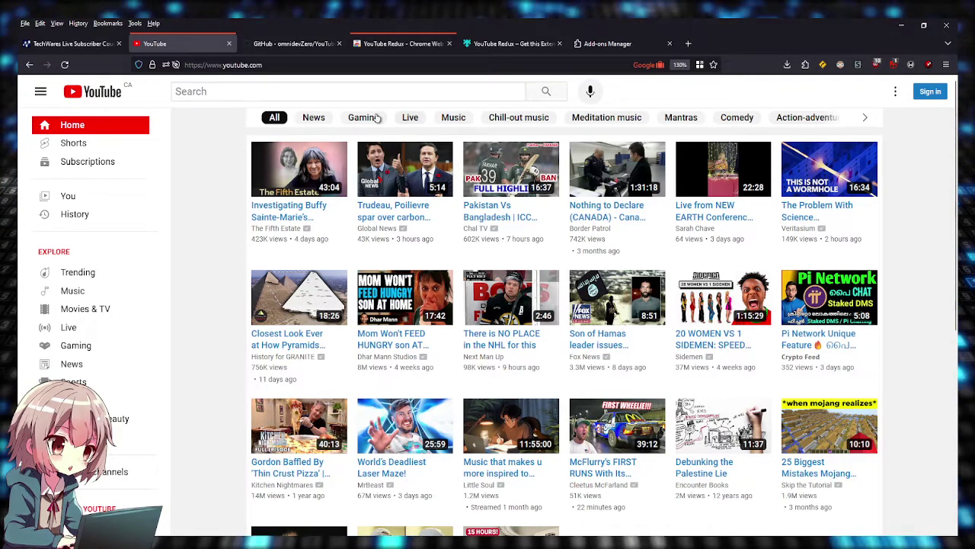
pyautogui.click(311, 118)
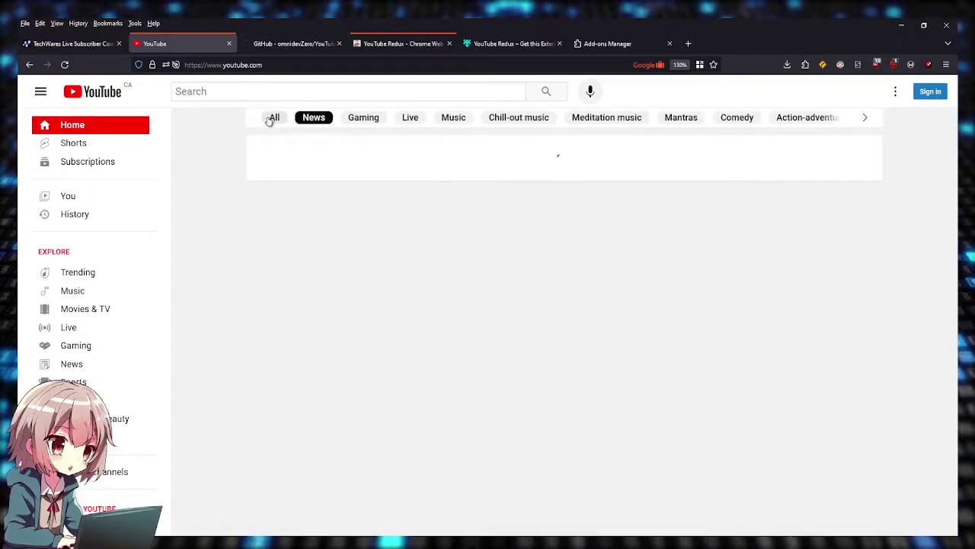
pyautogui.click(358, 119)
pyautogui.click(411, 119)
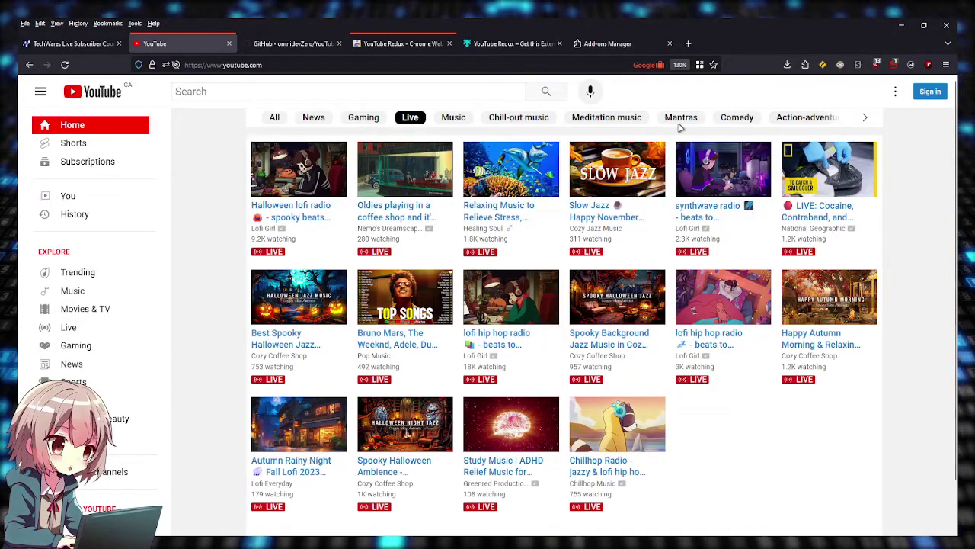
pyautogui.click(865, 118)
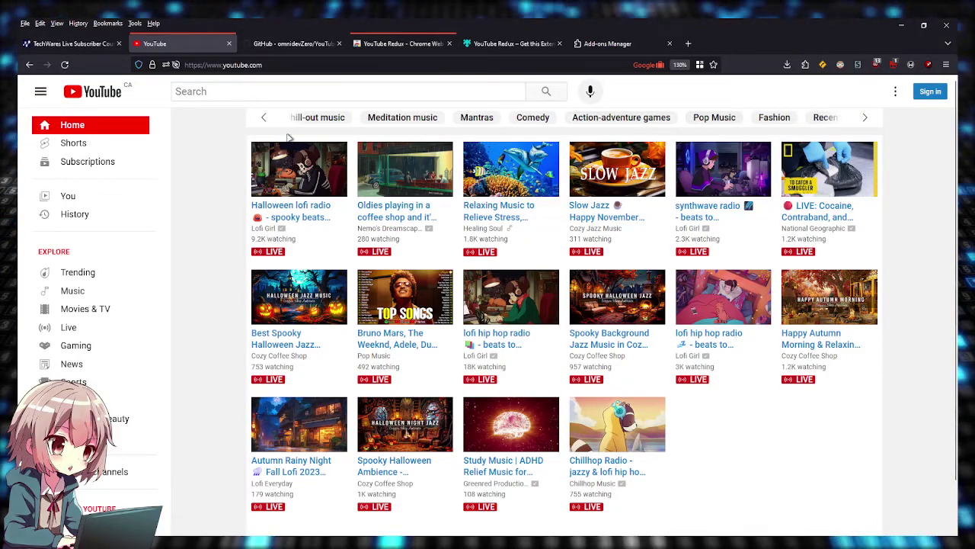
pyautogui.click(84, 272)
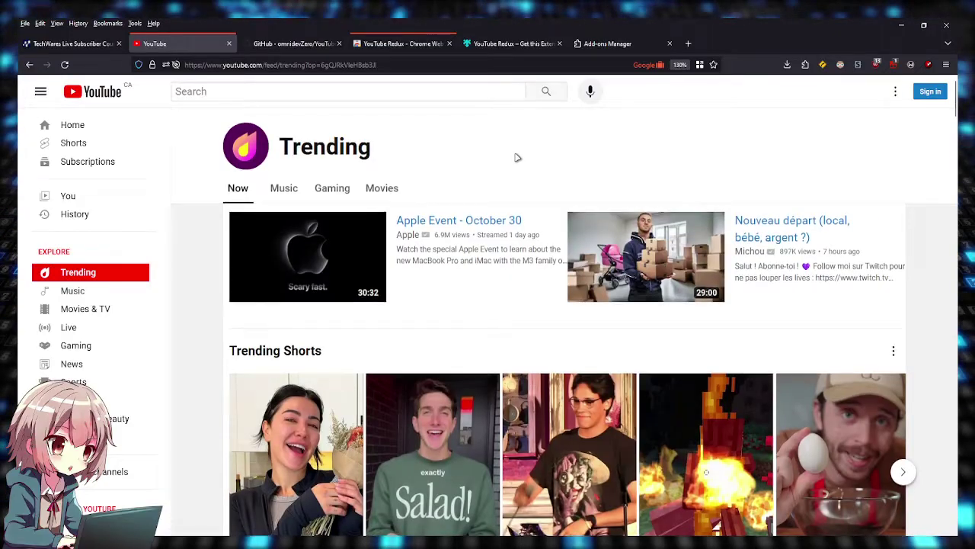
pyautogui.scroll(-1, 516, 157)
pyautogui.scroll(-4, 526, 190)
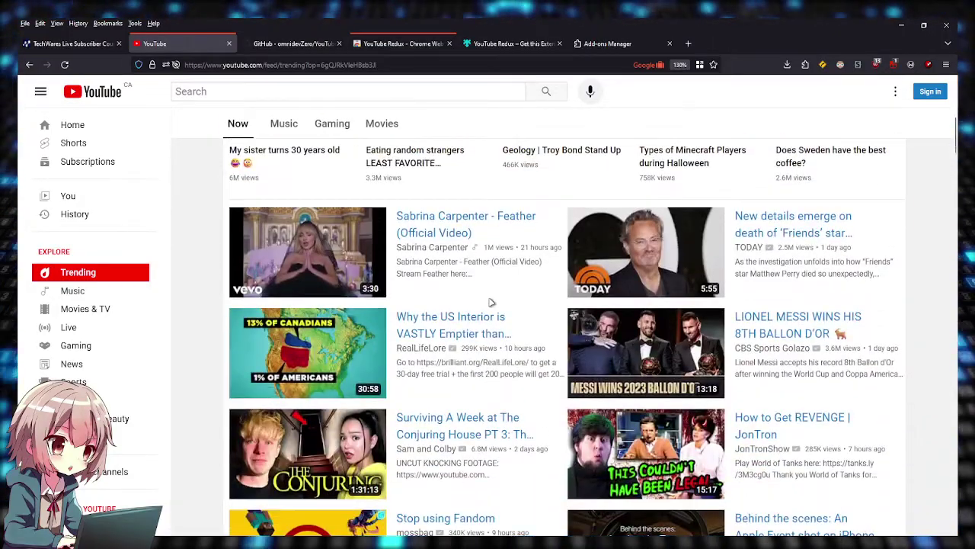
pyautogui.scroll(5, 487, 301)
pyautogui.click(108, 294)
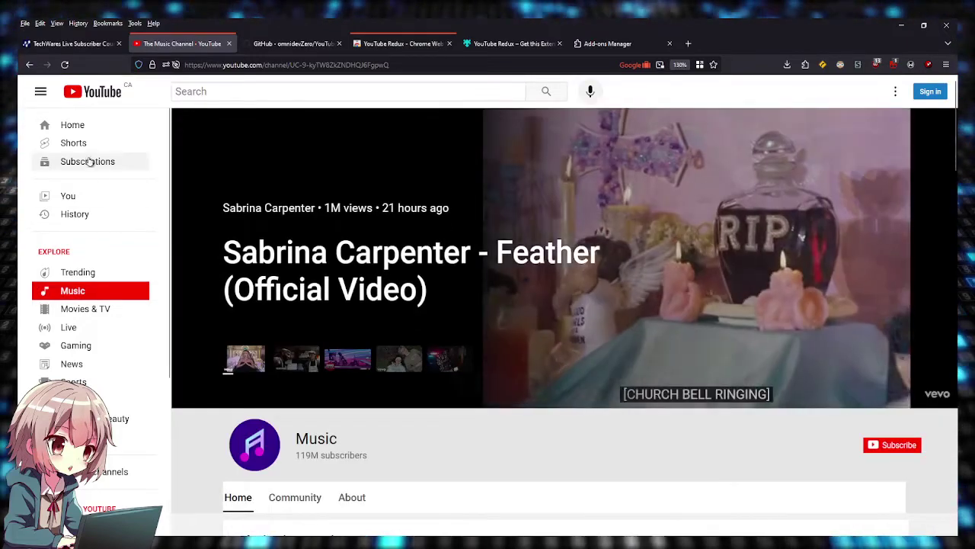
pyautogui.click(77, 327)
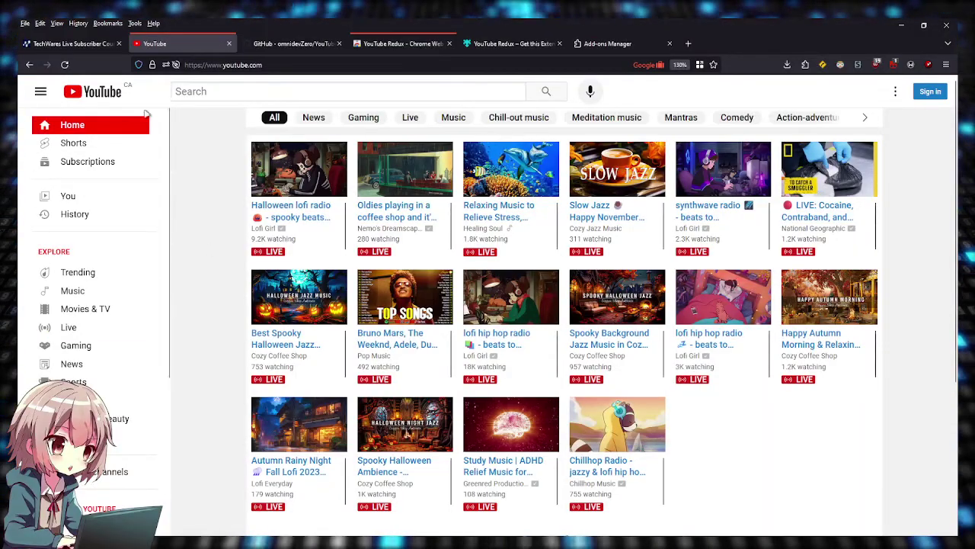
# Step: Collapse the sidebar to the compact guide and dismiss Chillhop Radio's pinned chat message
pyautogui.click(44, 92)
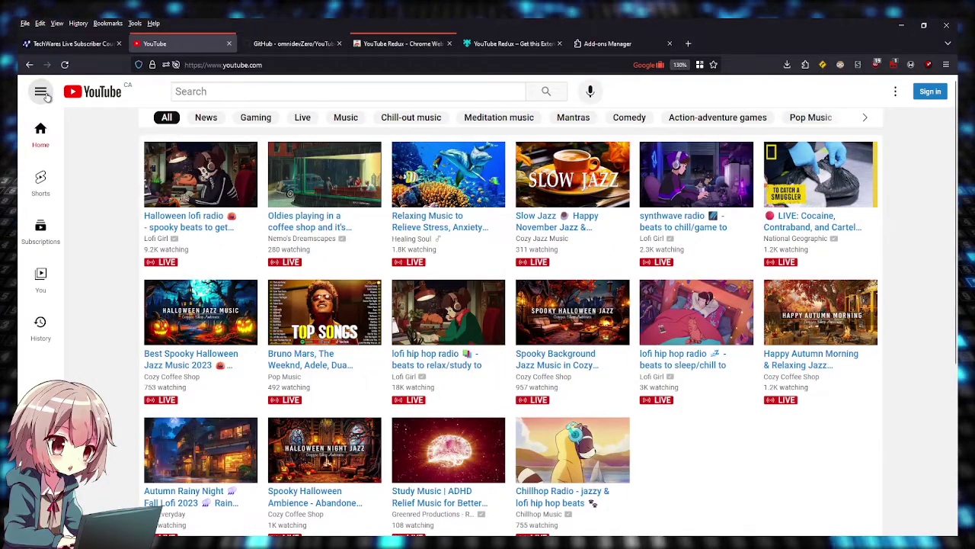
pyautogui.click(896, 92)
pyautogui.click(937, 182)
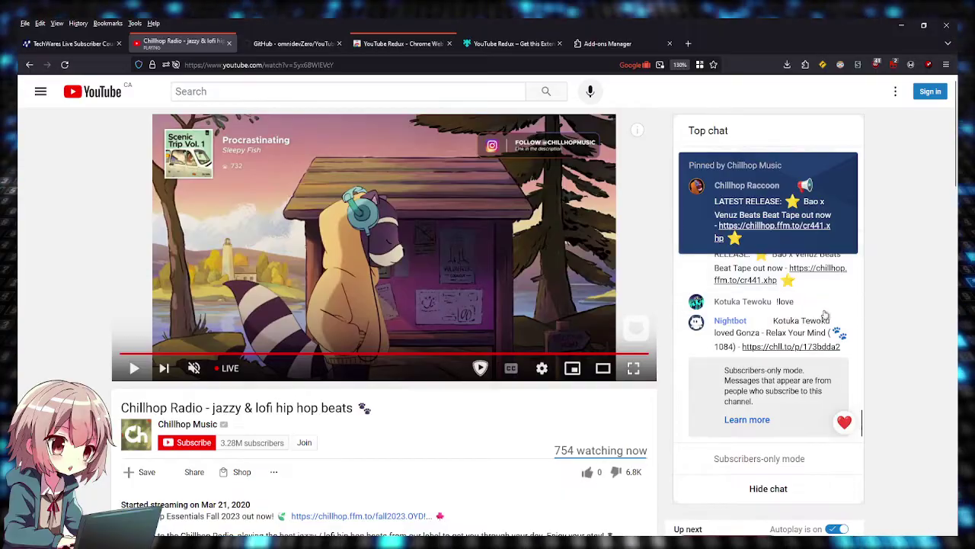
pyautogui.click(846, 165)
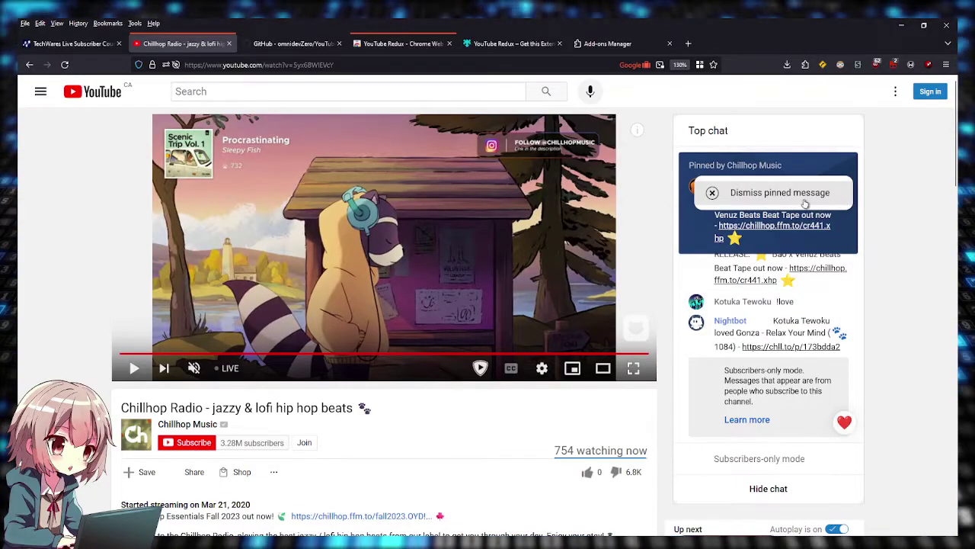
pyautogui.click(804, 203)
# Step: Expand the stream's description, then open the High-Energy Lofi Hip Hop Beats video from Up next
pyautogui.scroll(-5, 493, 415)
pyautogui.click(388, 207)
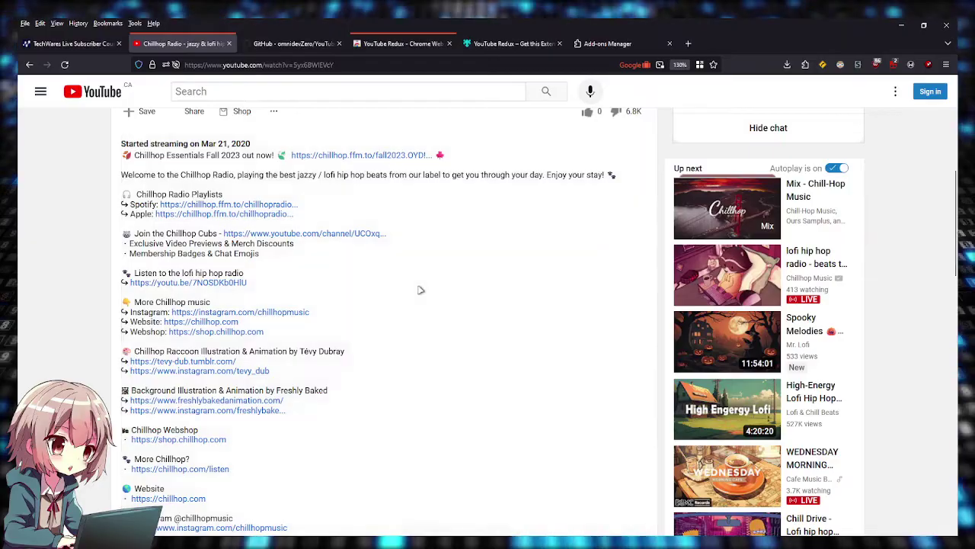
pyautogui.scroll(-5, 419, 287)
pyautogui.click(400, 209)
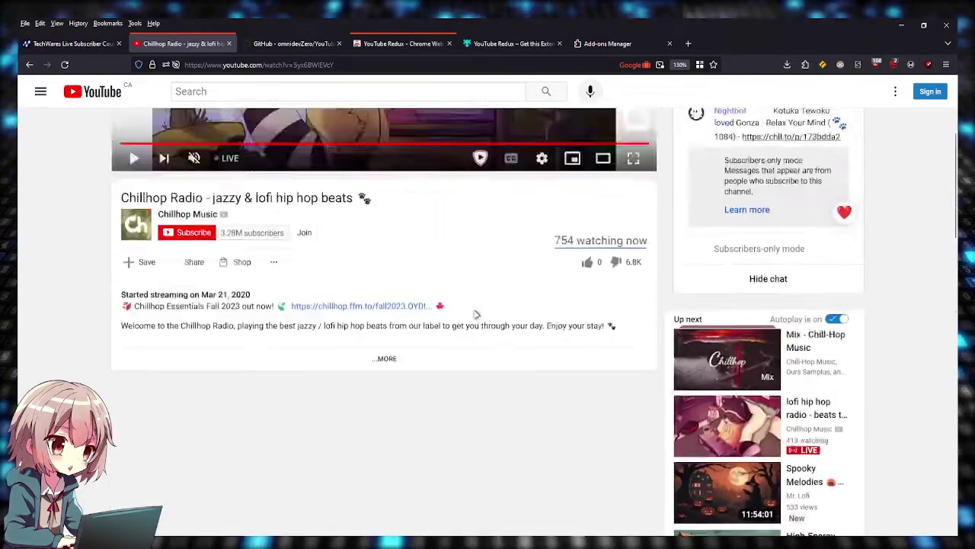
pyautogui.click(388, 295)
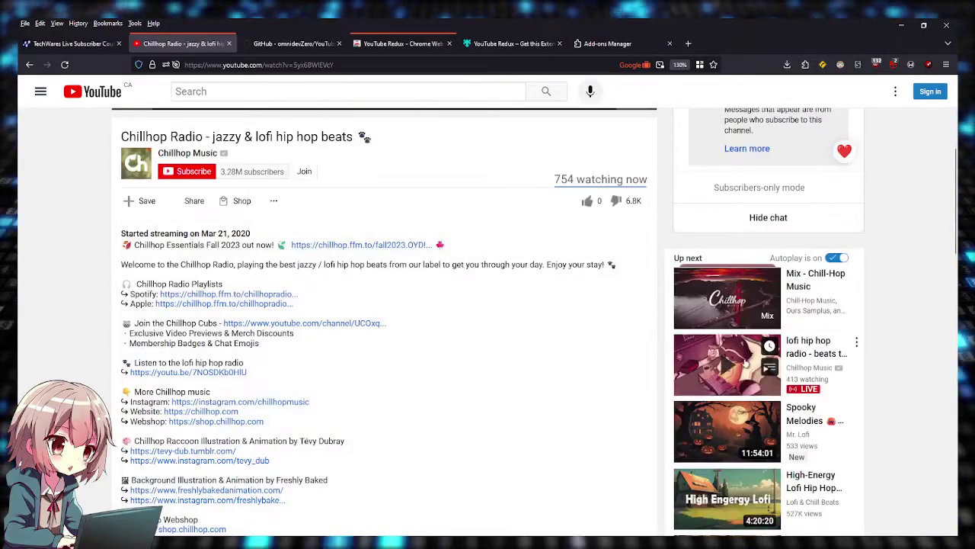
pyautogui.scroll(-2, 602, 358)
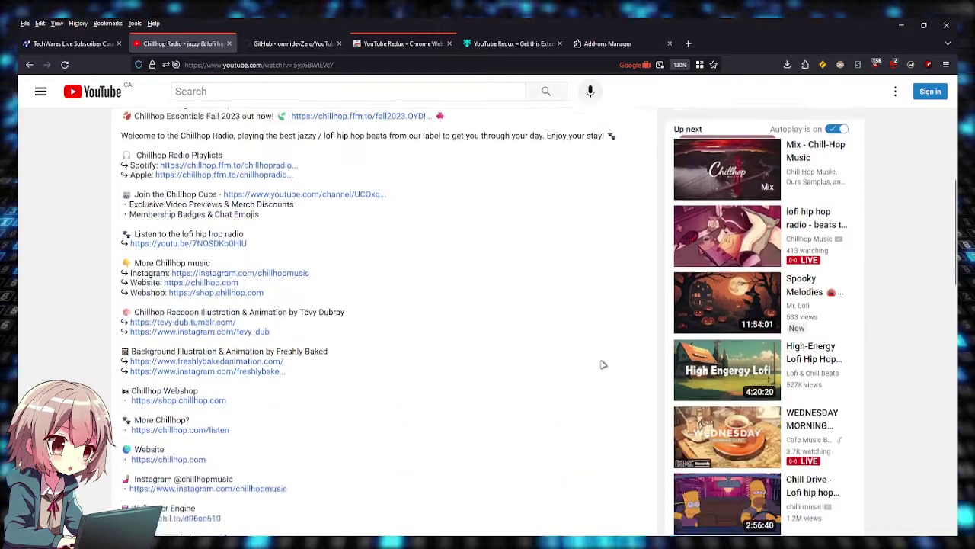
pyautogui.click(805, 343)
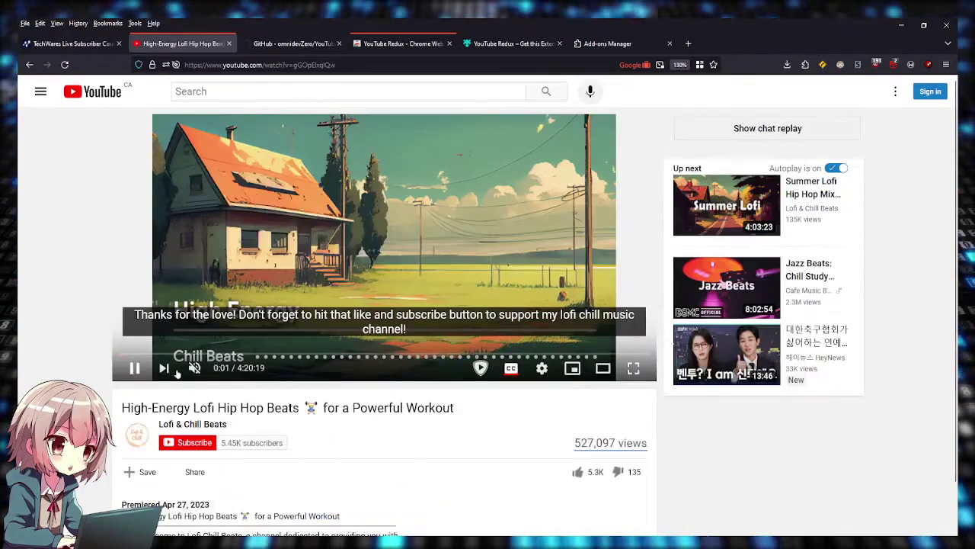
# Step: Expand the 5-reply and 3-reply comment threads, reload, then return to the YouTube home feed
pyautogui.scroll(-4, 375, 381)
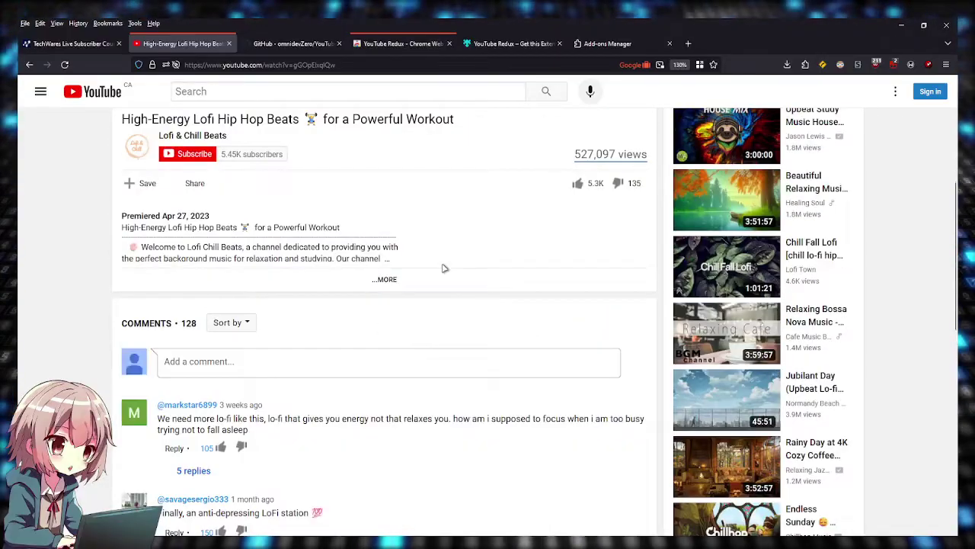
pyautogui.scroll(-3, 442, 268)
pyautogui.click(187, 339)
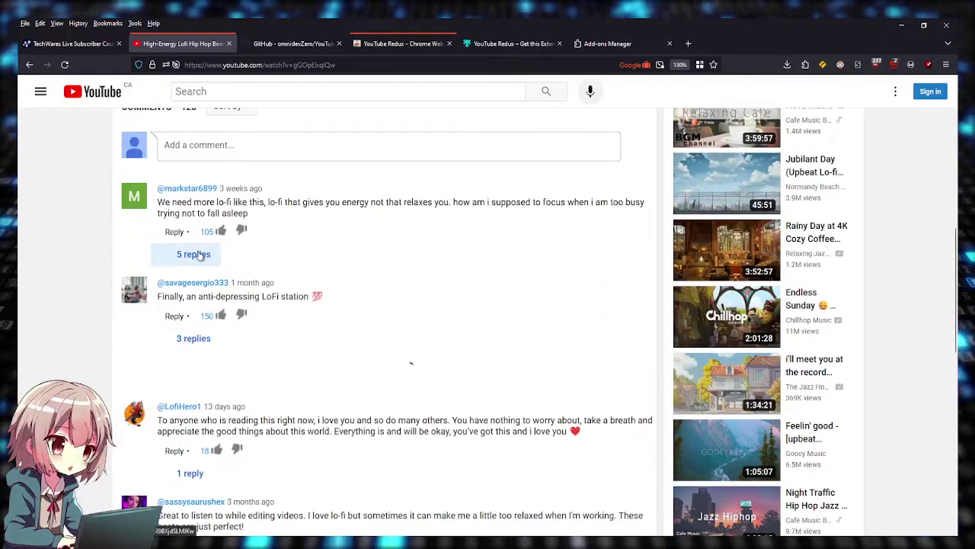
pyautogui.click(192, 255)
pyautogui.press('F5')
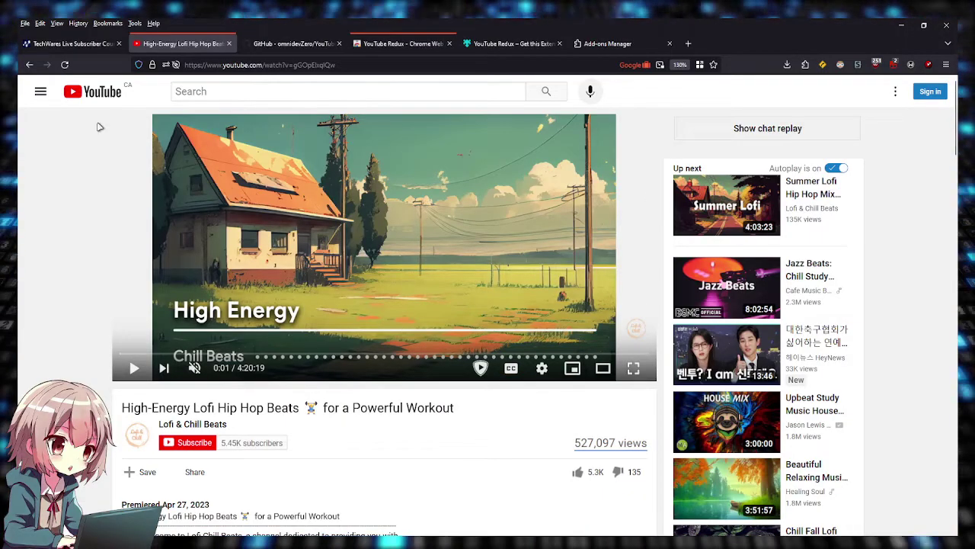
pyautogui.click(42, 92)
pyautogui.click(73, 130)
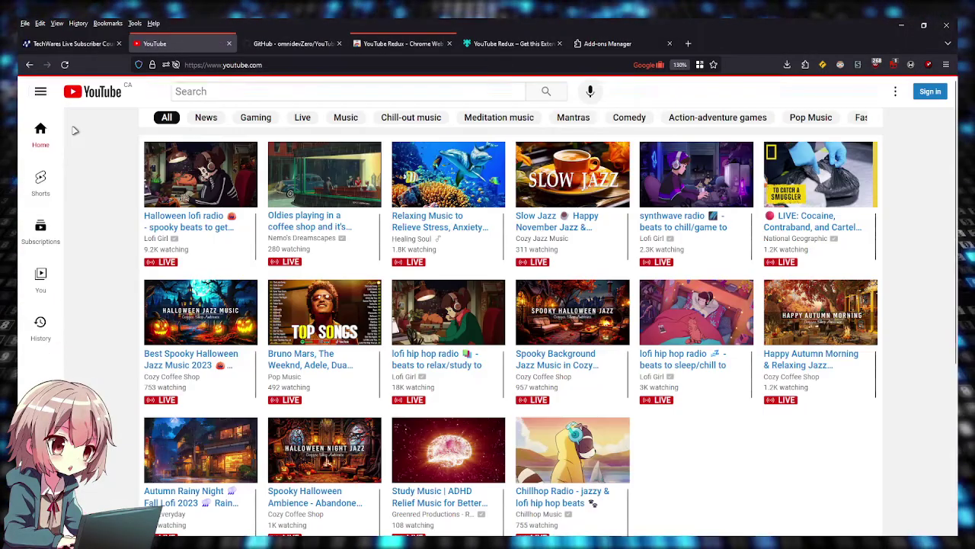